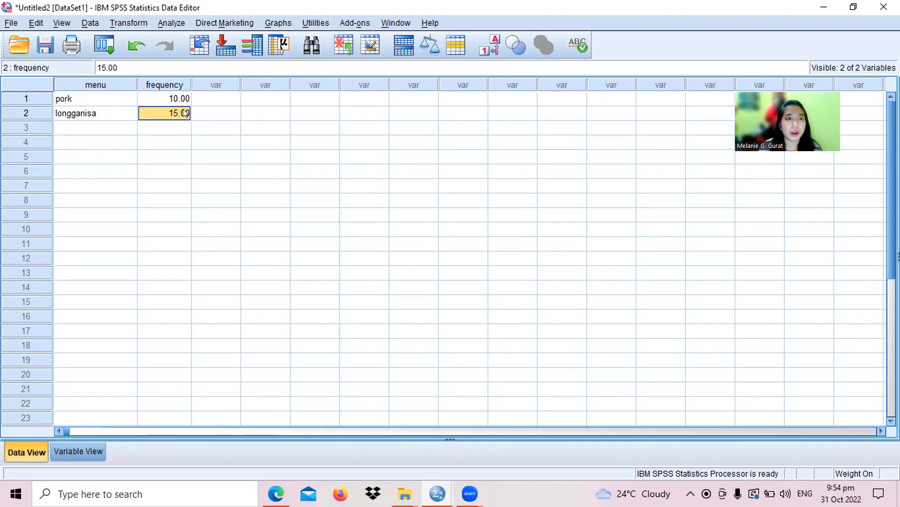
{"action": "left_click", "coordinate": [160, 23]}
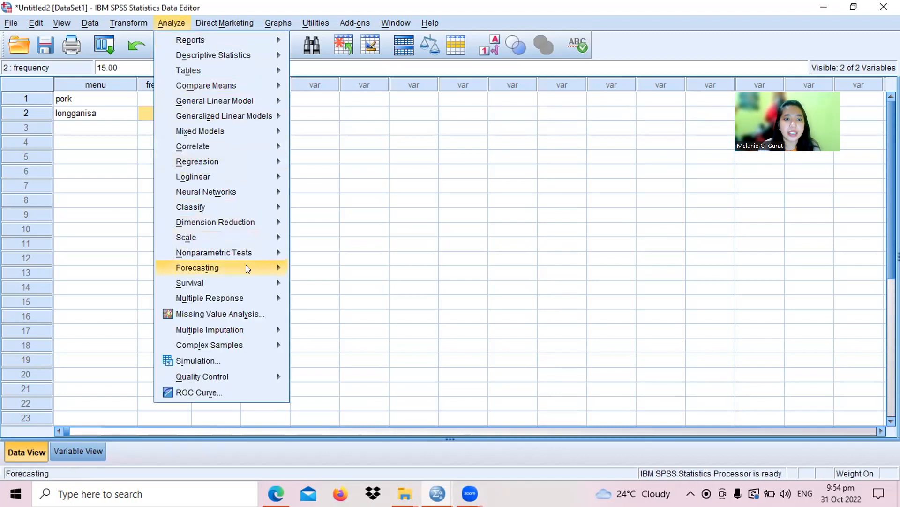
{"action": "mouse_move", "coordinate": [247, 263]}
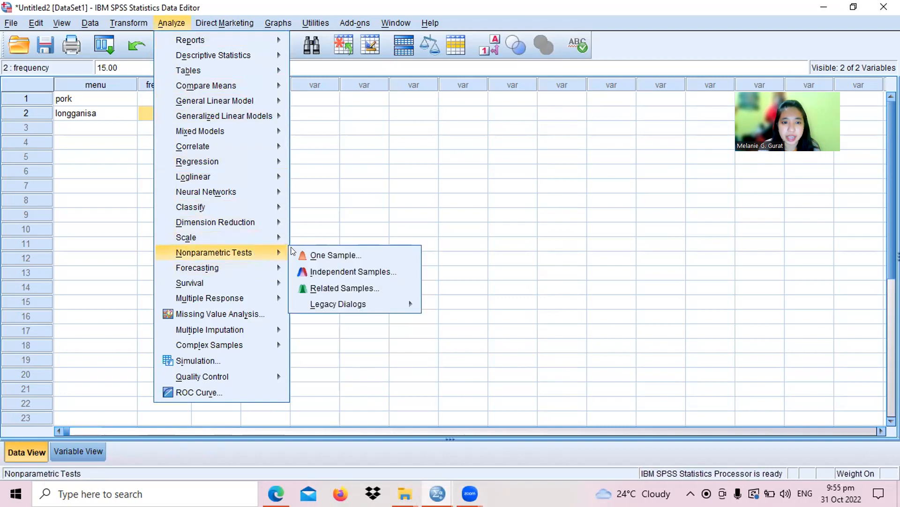
{"action": "left_click", "coordinate": [344, 248]}
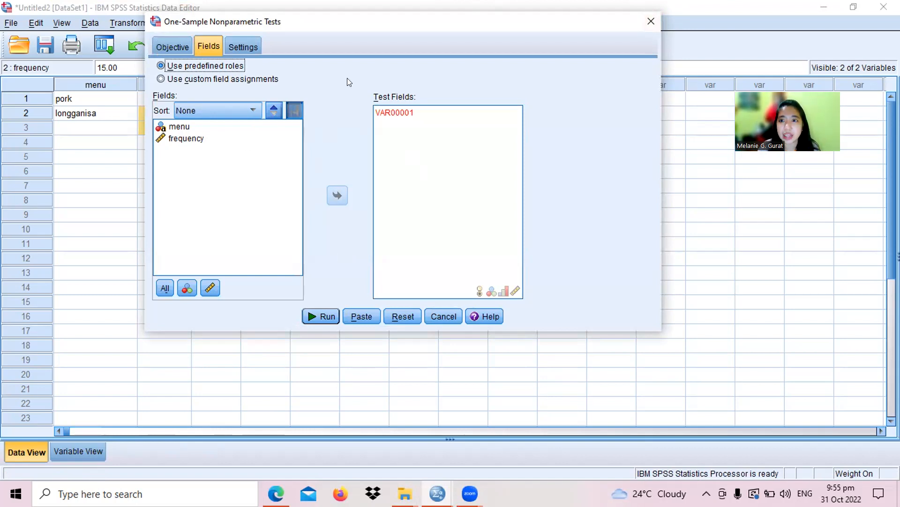
{"action": "left_click", "coordinate": [650, 19]}
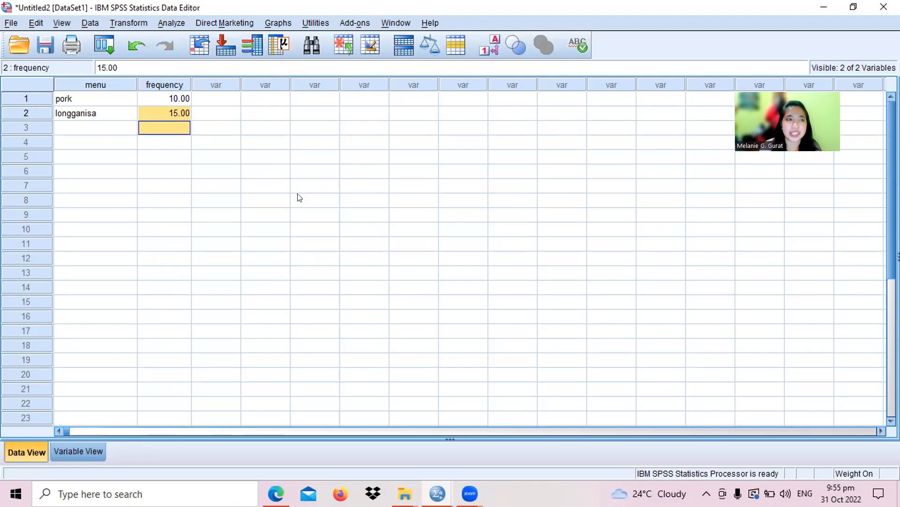
Step: Weight the cases by the frequency variable, removing and reassigning it as the frequency variable
{"action": "left_click", "coordinate": [88, 24]}
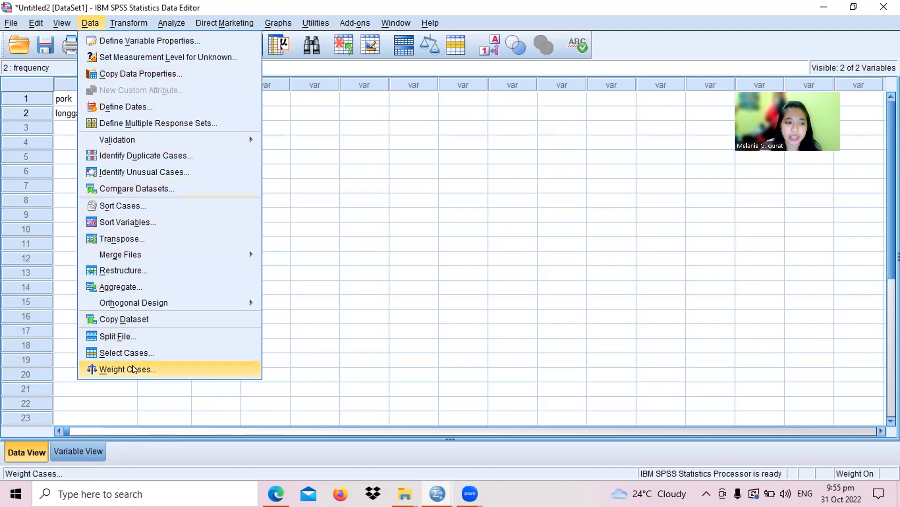
{"action": "left_click", "coordinate": [193, 369]}
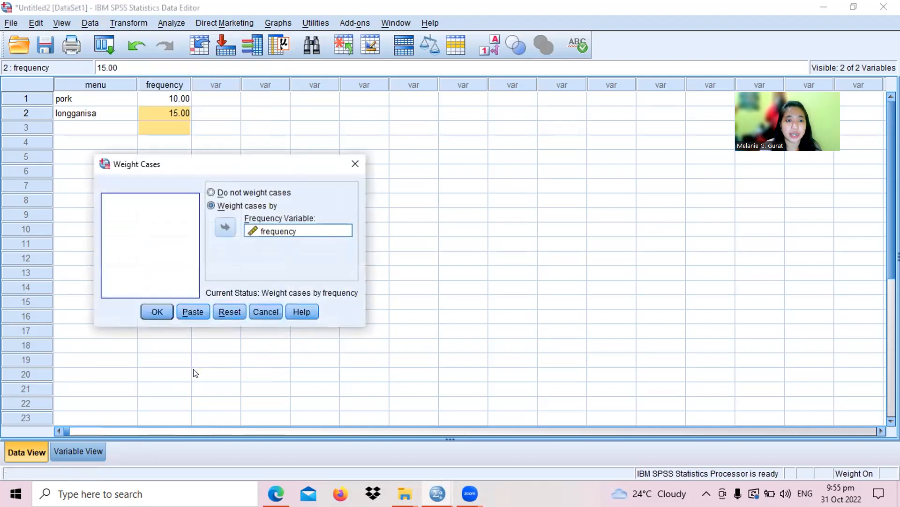
{"action": "double_click", "coordinate": [266, 231]}
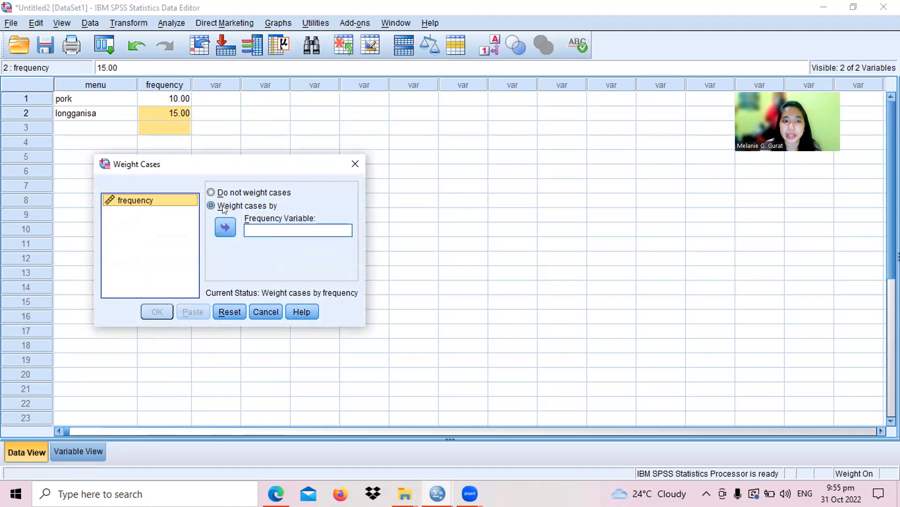
{"action": "left_click", "coordinate": [222, 226]}
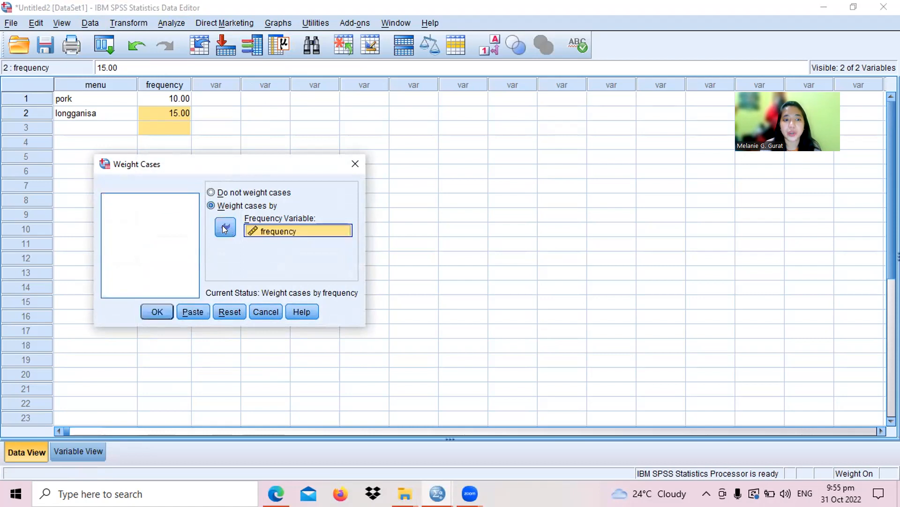
{"action": "left_click", "coordinate": [158, 311]}
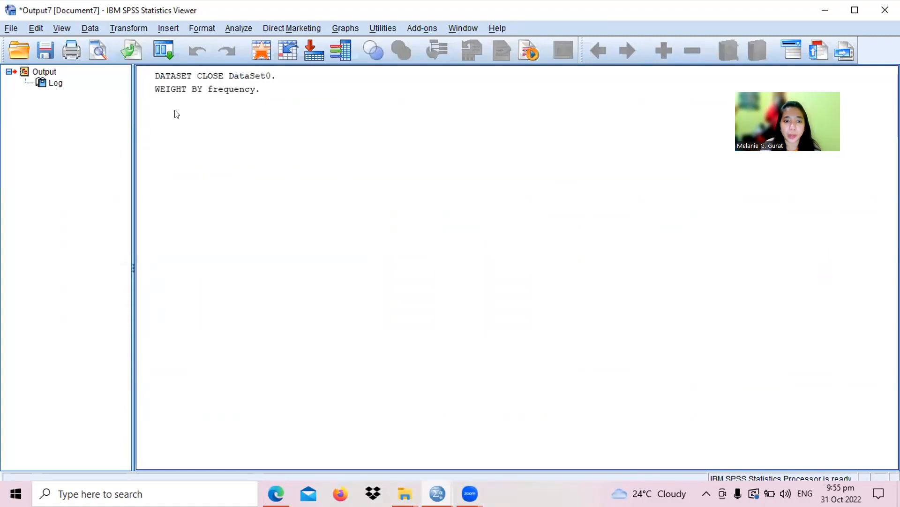
Step: Return to the dataset and open the One-Sample Nonparametric Tests setup, moving its dialog clear of the data columns
{"action": "mouse_move", "coordinate": [437, 494]}
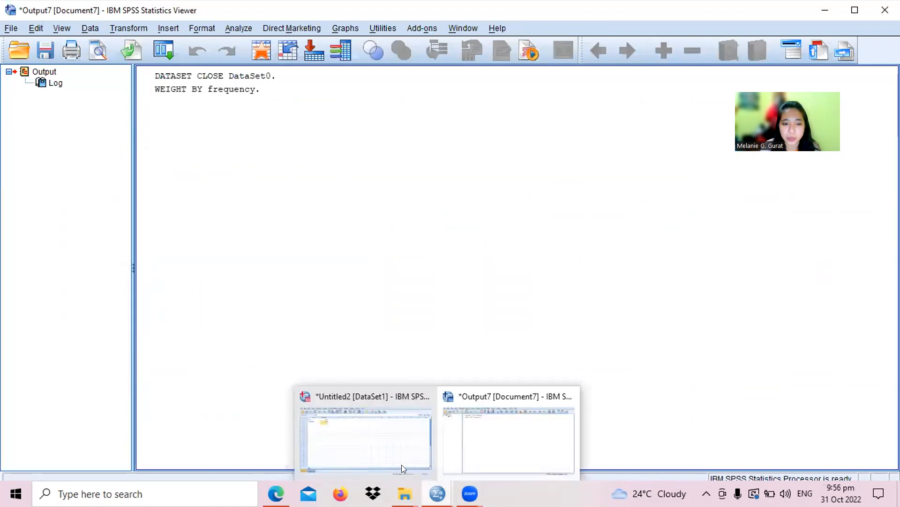
{"action": "left_click", "coordinate": [376, 474]}
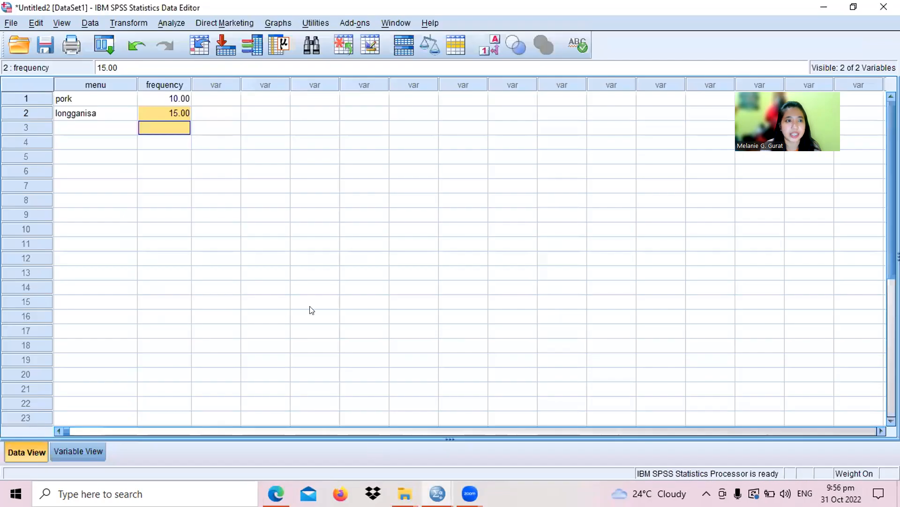
{"action": "left_click", "coordinate": [162, 22]}
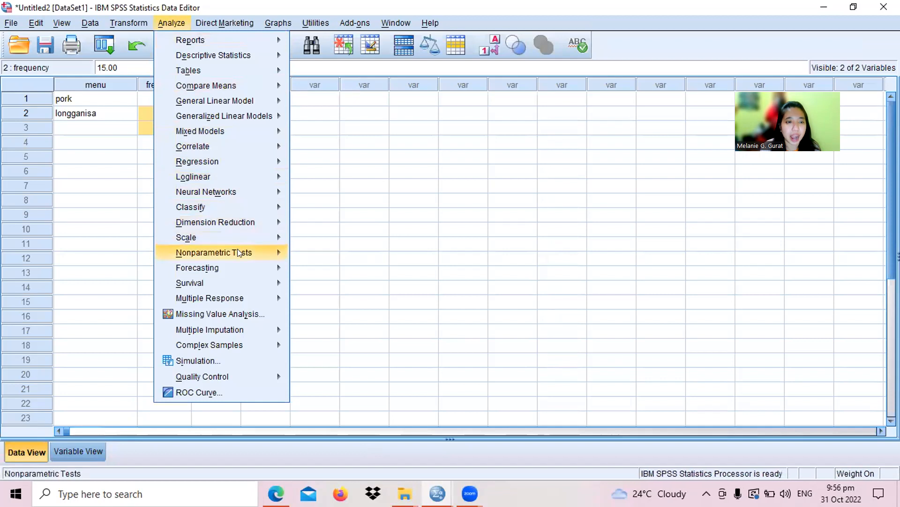
{"action": "mouse_move", "coordinate": [237, 251]}
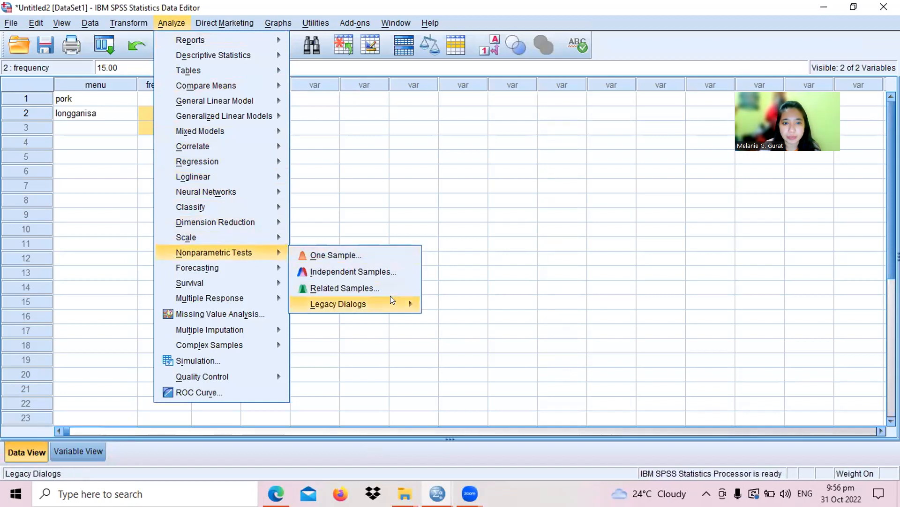
{"action": "left_click", "coordinate": [345, 257]}
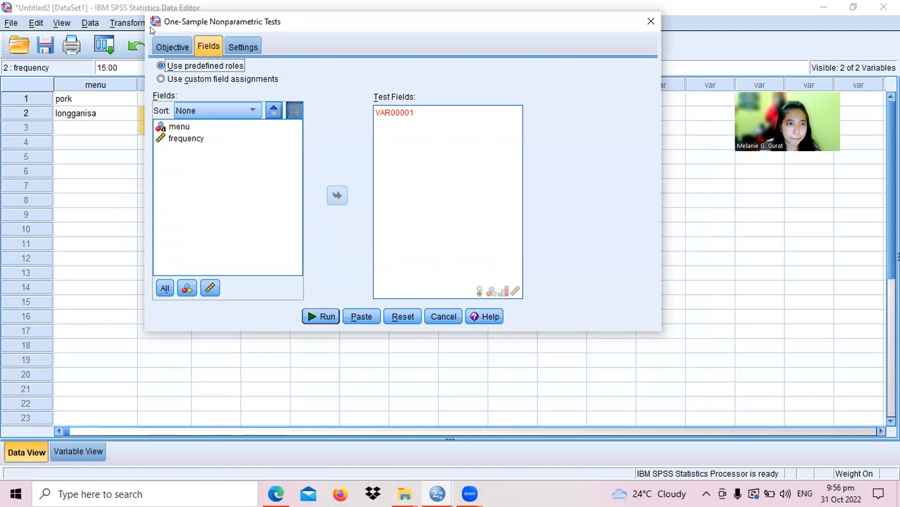
{"action": "left_click_drag", "start_coordinate": [151, 27], "coordinate": [141, 110]}
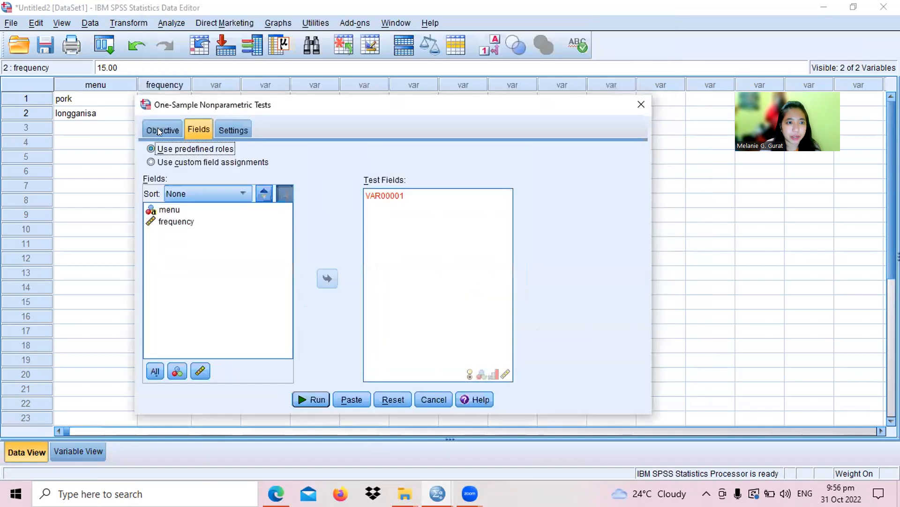
Step: Review the one-sample test's objective, field and test-selection options, keeping the tests chosen automatically based on the data
{"action": "left_click", "coordinate": [157, 128]}
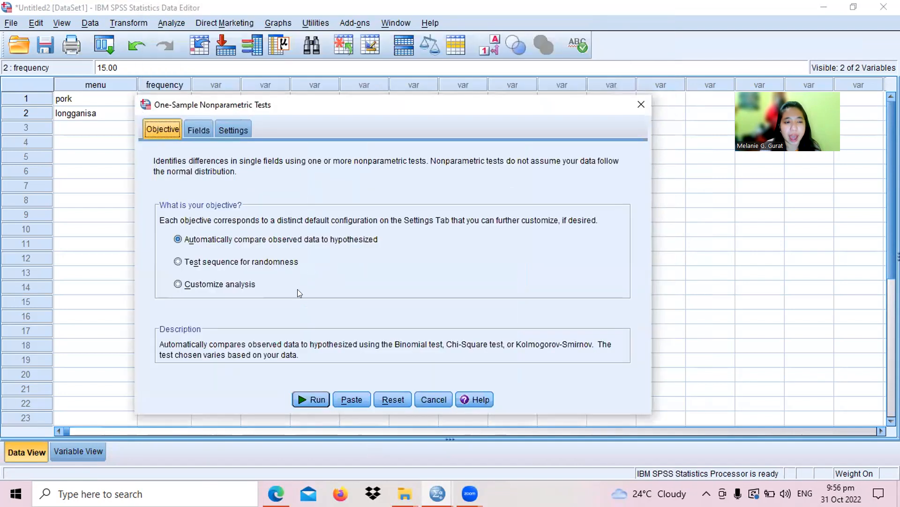
{"action": "left_click", "coordinate": [200, 129]}
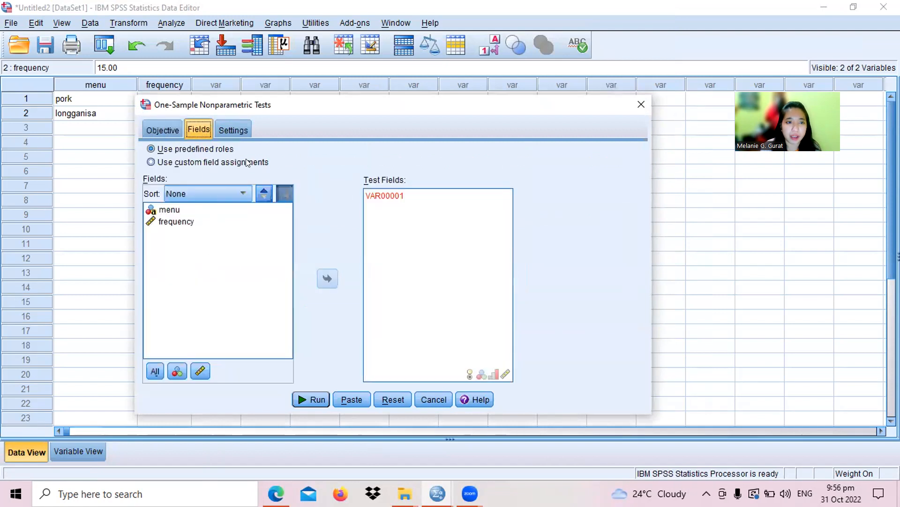
{"action": "left_click", "coordinate": [238, 129]}
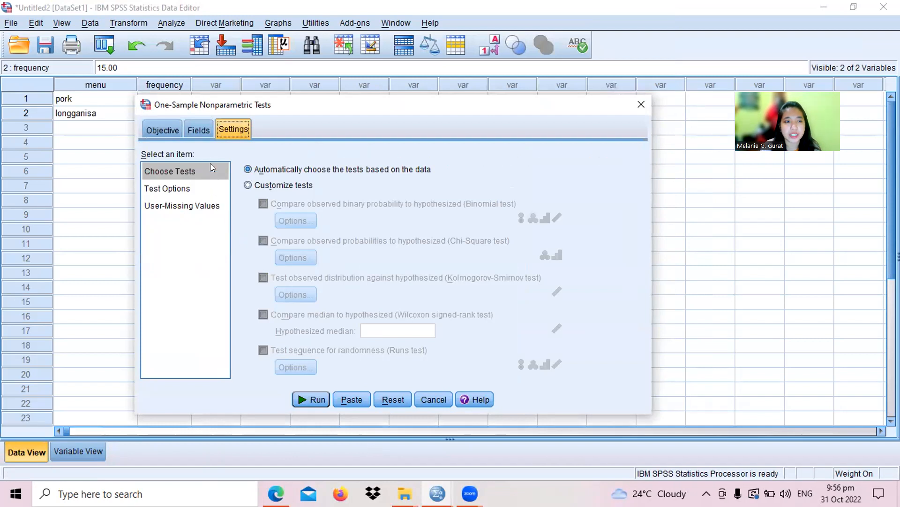
{"action": "left_click", "coordinate": [247, 186]}
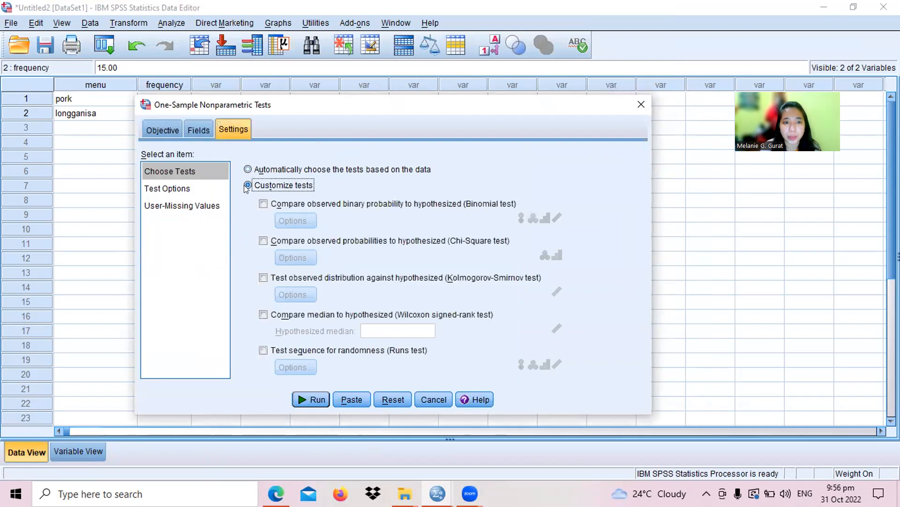
{"action": "left_click", "coordinate": [248, 169]}
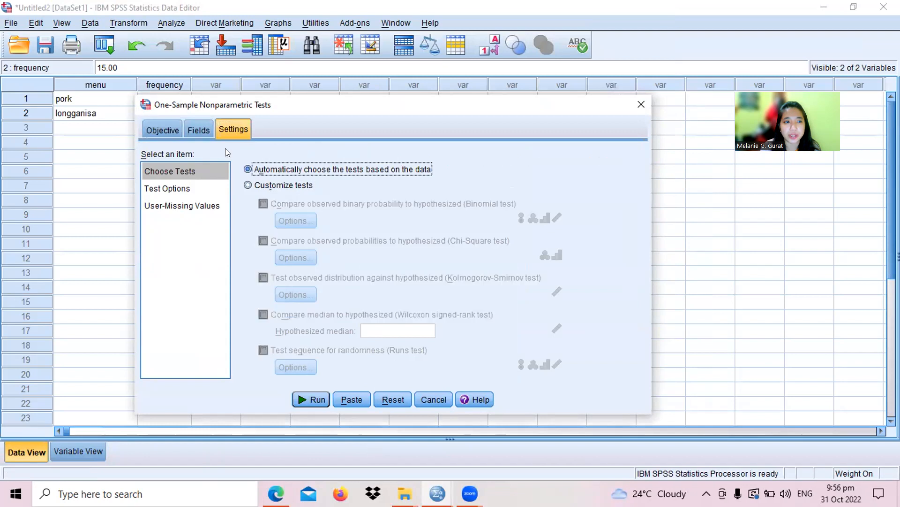
{"action": "left_click", "coordinate": [163, 129]}
Step: Assign menu as the only test field and remove the leftover VAR00001
{"action": "left_click", "coordinate": [202, 132]}
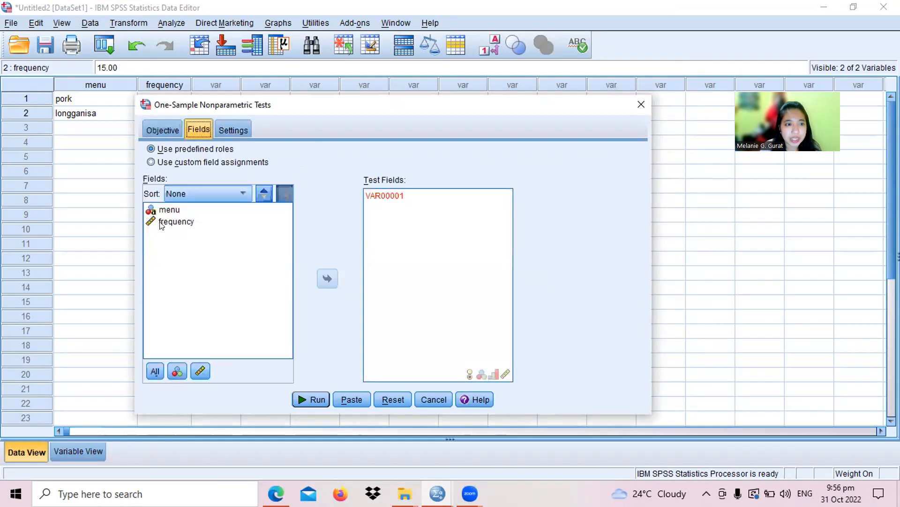
{"action": "left_click", "coordinate": [174, 210]}
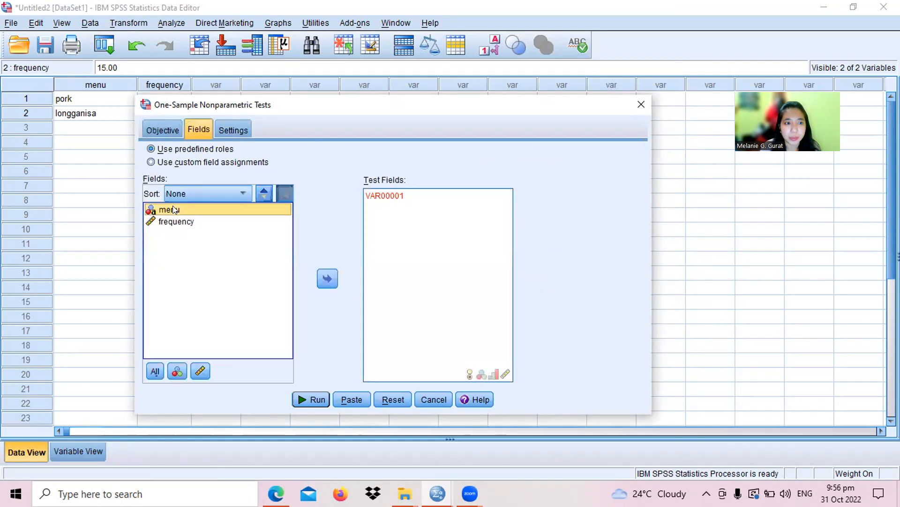
{"action": "left_click", "coordinate": [327, 278]}
{"action": "double_click", "coordinate": [391, 192]}
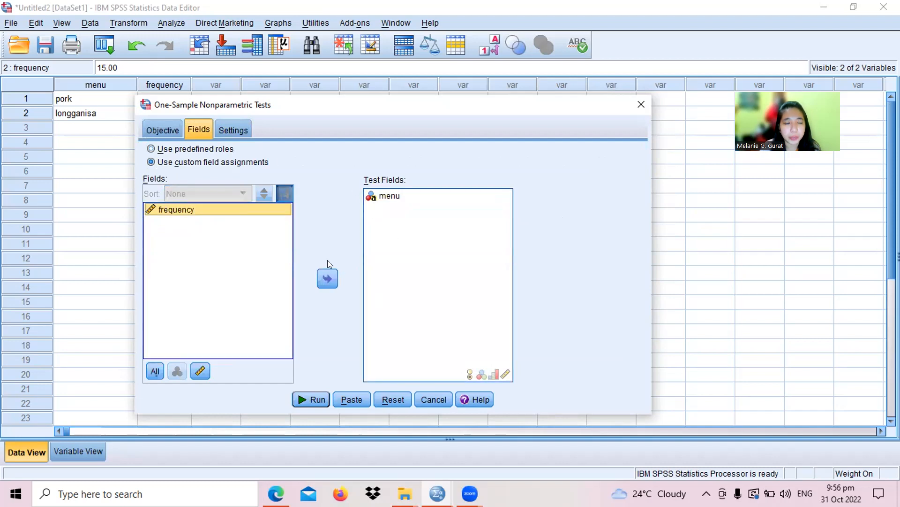
Step: Run a customized binomial test with a hypothesized proportion of 0.5 and a Clopper-Pearson (exact) confidence interval
{"action": "left_click", "coordinate": [229, 132]}
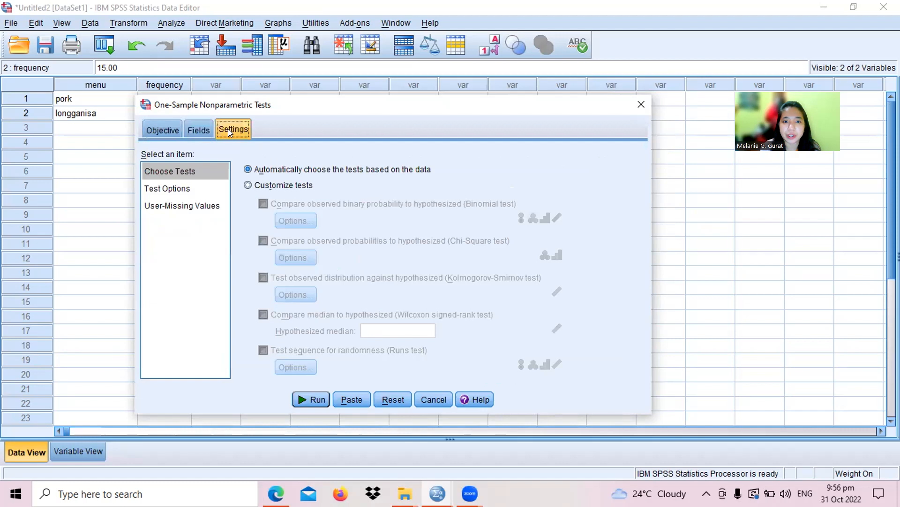
{"action": "left_click", "coordinate": [261, 186]}
{"action": "left_click", "coordinate": [263, 204]}
{"action": "left_click", "coordinate": [291, 219]}
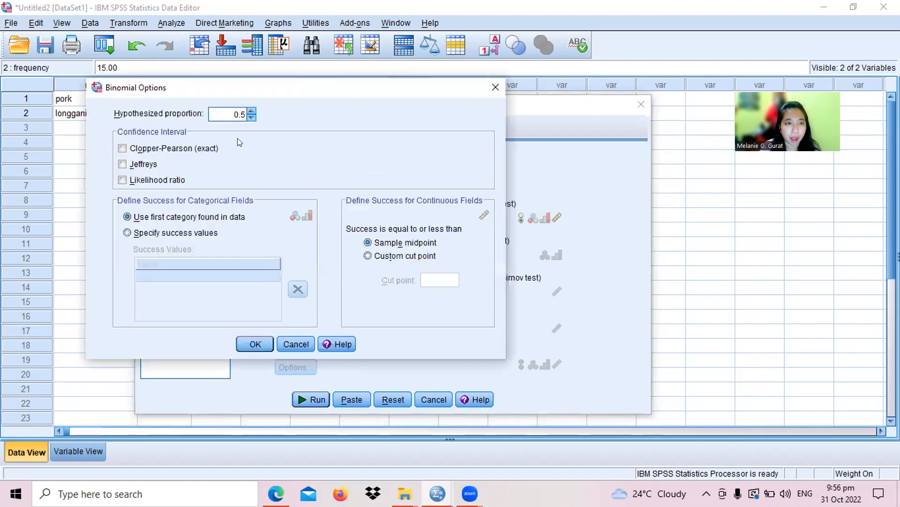
{"action": "left_click", "coordinate": [122, 148]}
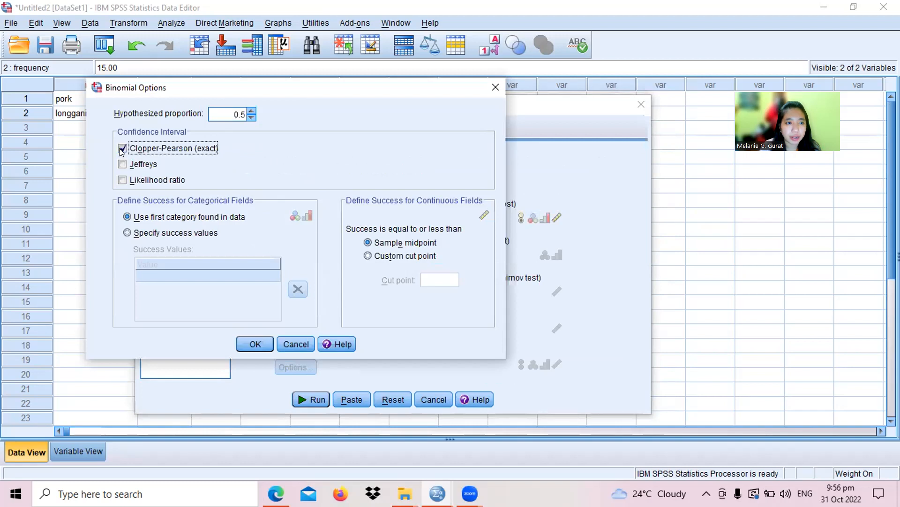
{"action": "left_click", "coordinate": [256, 345]}
{"action": "left_click", "coordinate": [302, 400]}
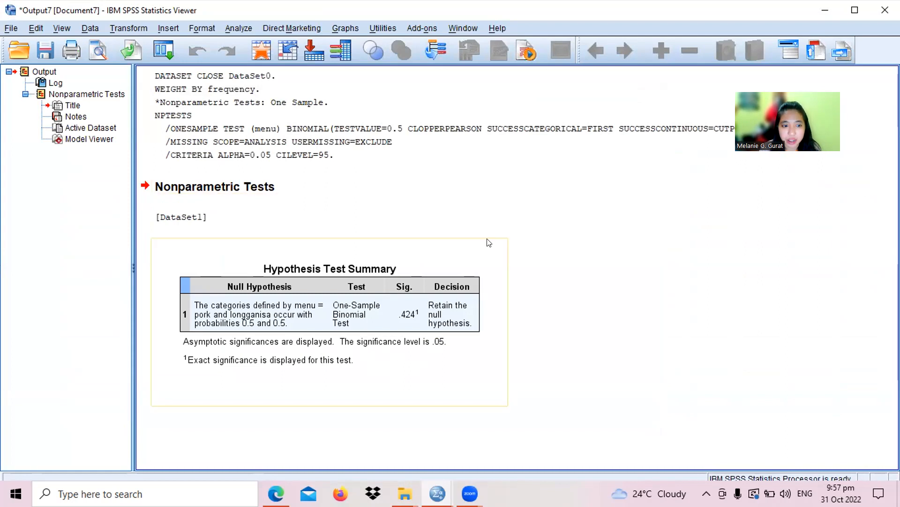
Step: Open the Hypothesis Test Summary in the Model Viewer to examine the binomial test's chart and statistics
{"action": "left_click", "coordinate": [365, 313]}
{"action": "double_click", "coordinate": [365, 313]}
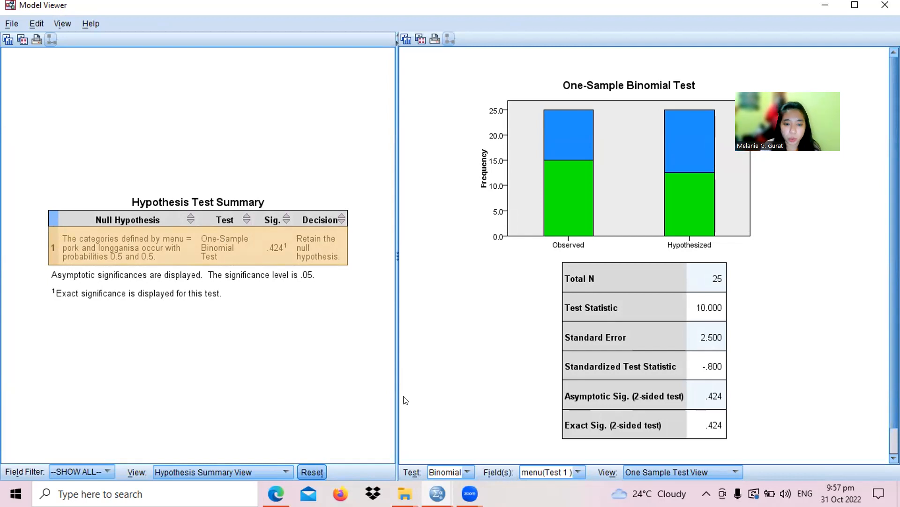
Step: Go back to the dataset, review the one-sample test's binomial options again, and close them without running
{"action": "left_click", "coordinate": [437, 494]}
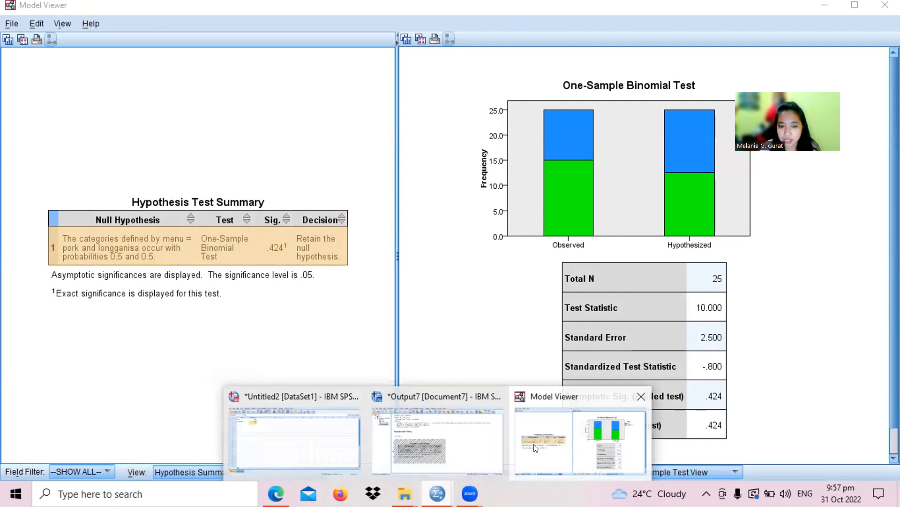
{"action": "left_click", "coordinate": [314, 450]}
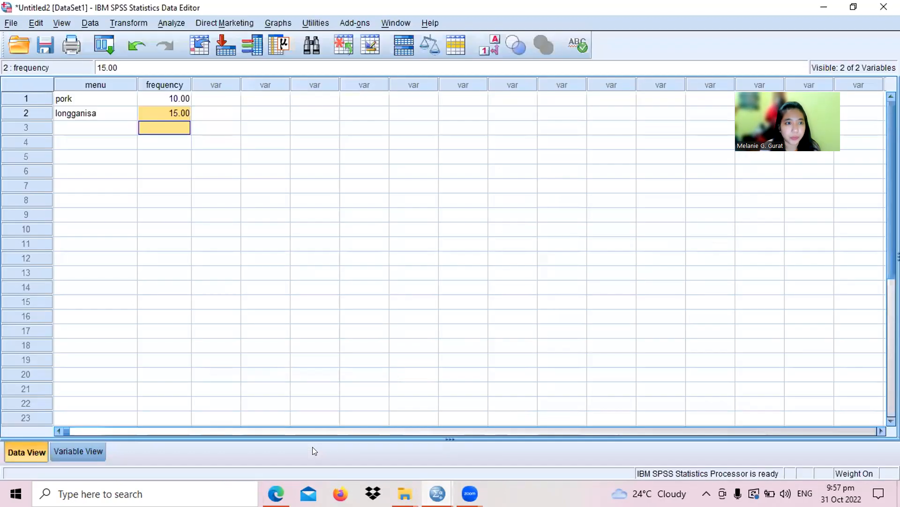
{"action": "left_click", "coordinate": [159, 20]}
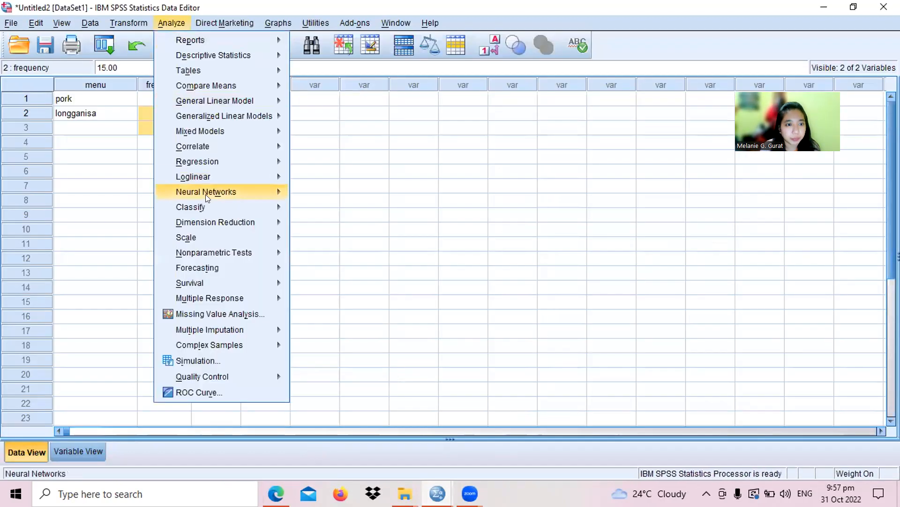
{"action": "mouse_move", "coordinate": [242, 253]}
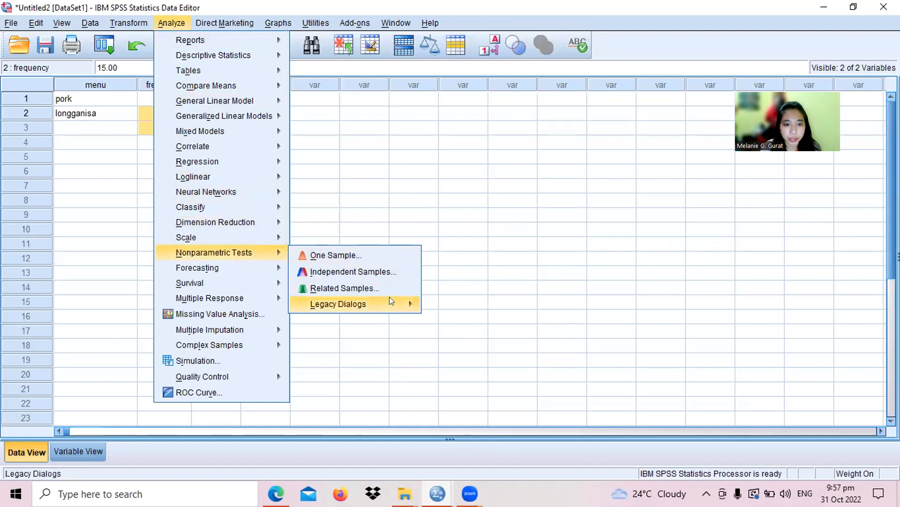
{"action": "left_click", "coordinate": [338, 251]}
{"action": "left_click", "coordinate": [293, 221]}
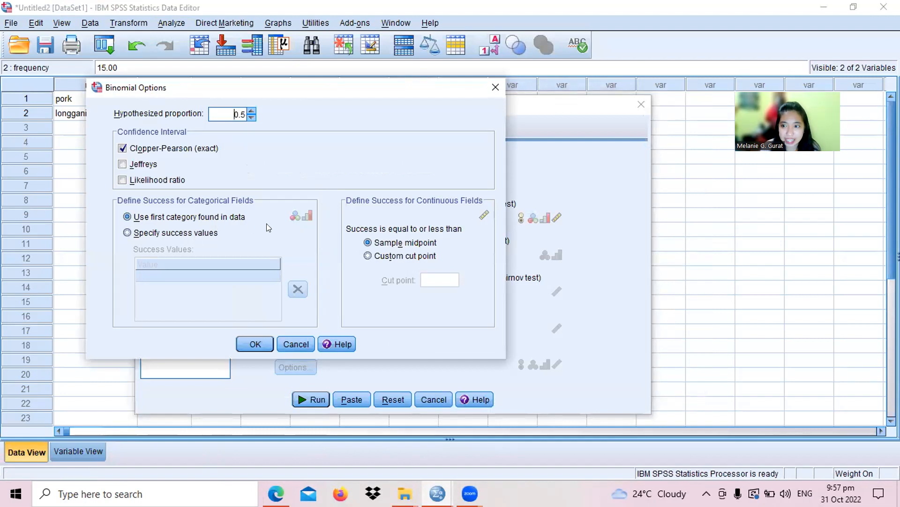
{"action": "left_click", "coordinate": [495, 88]}
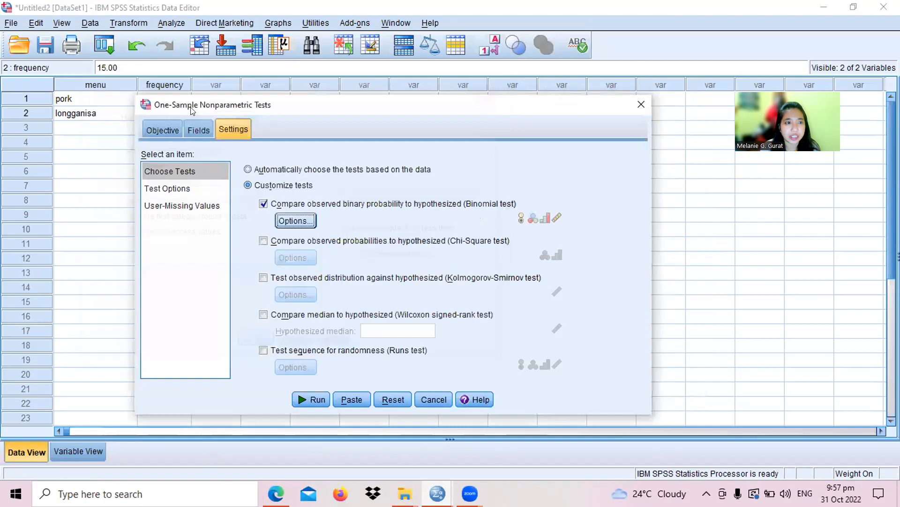
{"action": "left_click", "coordinate": [638, 98]}
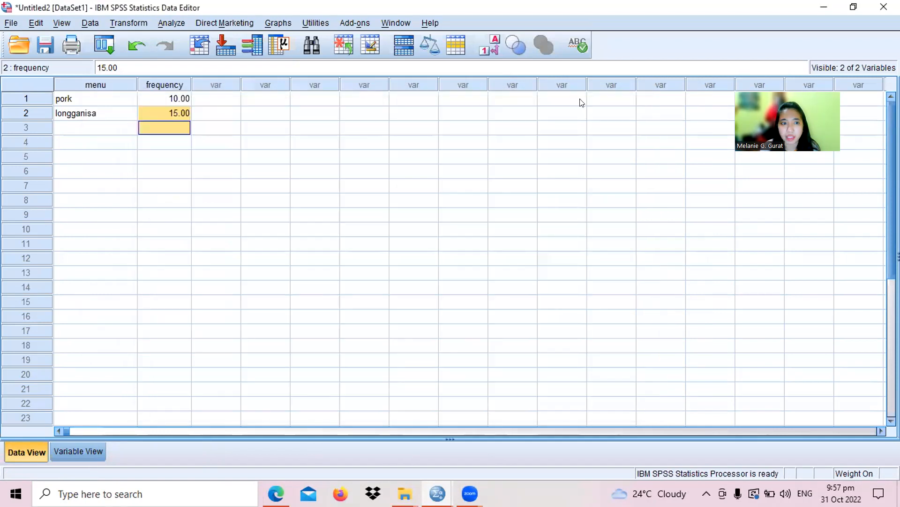
Step: Check the pork and longganisa menu entries in the first two rows of the dataset
{"action": "left_click", "coordinate": [37, 99]}
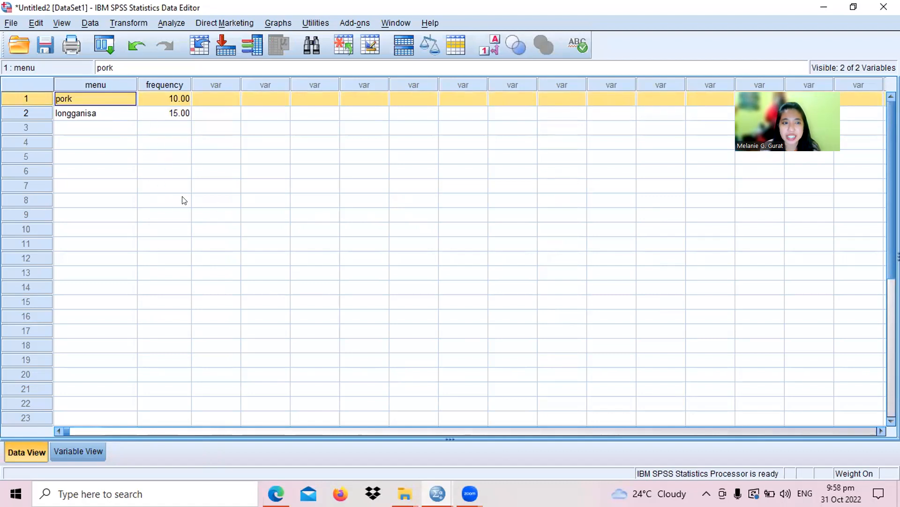
{"action": "left_click", "coordinate": [108, 115]}
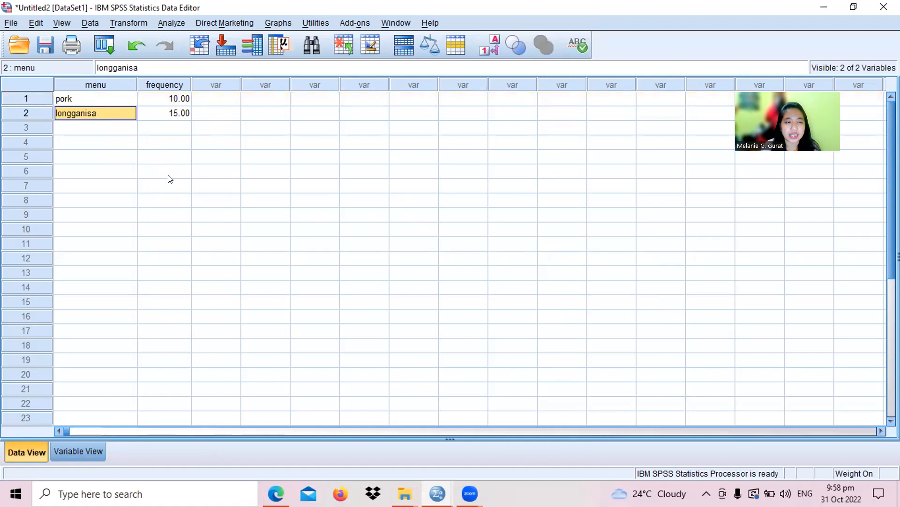
{"action": "left_click", "coordinate": [117, 104]}
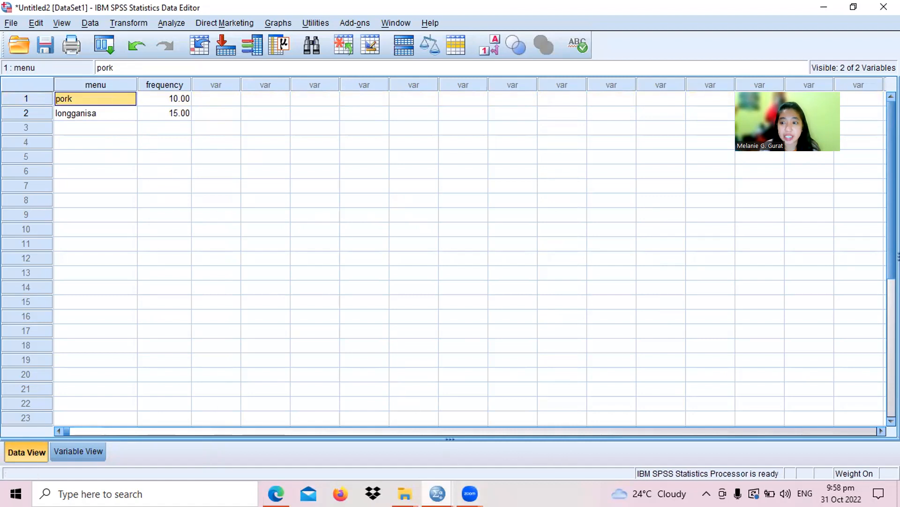
Step: Return to the Model Viewer and circle the Exact Sig. (2-sided test) row in the binomial test's statistics table
{"action": "mouse_move", "coordinate": [437, 494]}
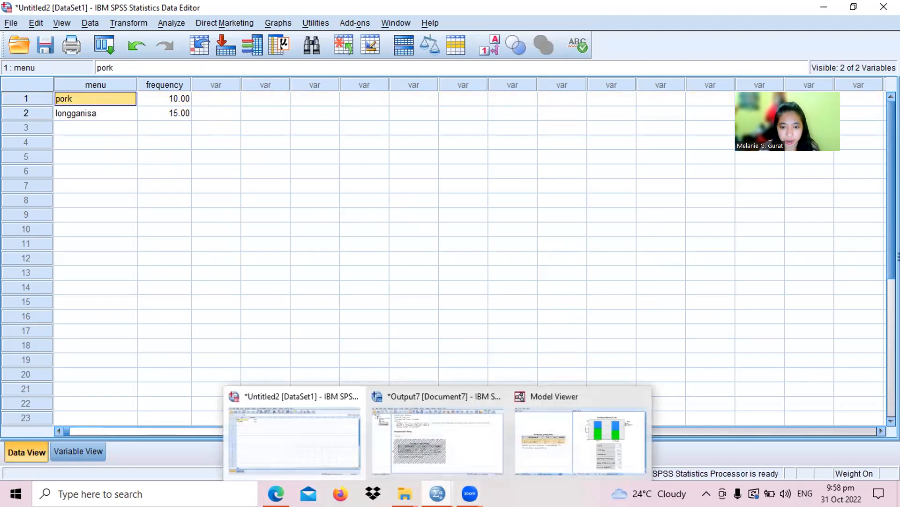
{"action": "left_click", "coordinate": [600, 444]}
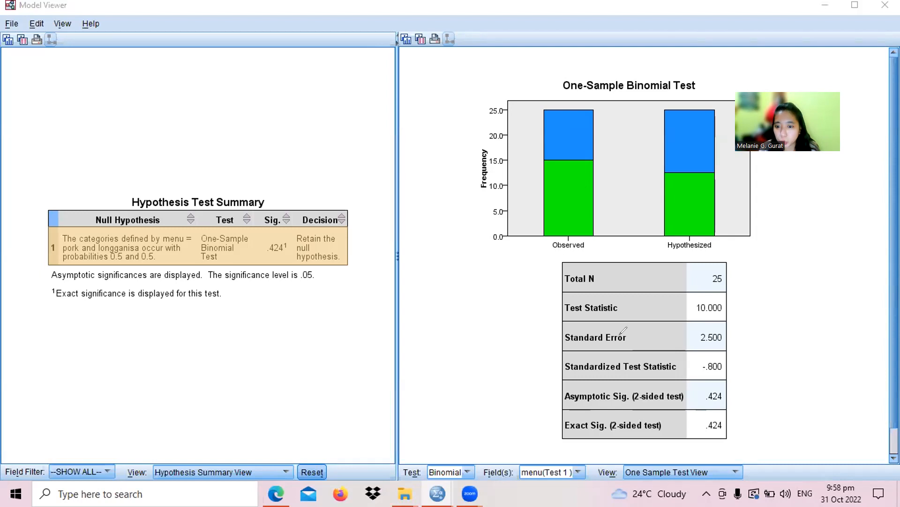
{"action": "mouse_move", "coordinate": [582, 408]}
{"action": "left_mouse_down"}
{"action": "mouse_move", "coordinate": [544, 408]}
{"action": "mouse_move", "coordinate": [688, 452]}
{"action": "mouse_move", "coordinate": [781, 428]}
{"action": "mouse_move", "coordinate": [701, 405]}
{"action": "mouse_move", "coordinate": [559, 416]}
{"action": "left_mouse_up"}
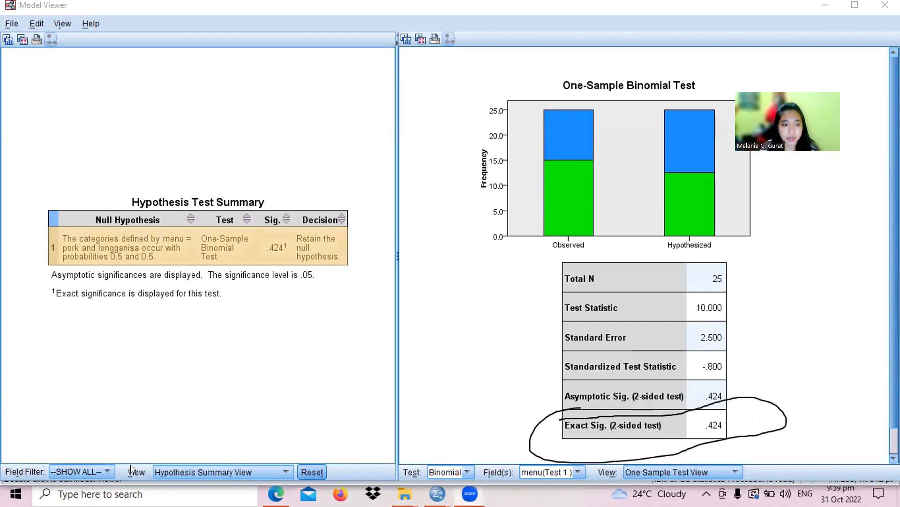
Step: Examine the Confidence Interval Summary View for the binomial success rate and return to the Hypothesis Summary View
{"action": "left_click", "coordinate": [164, 471]}
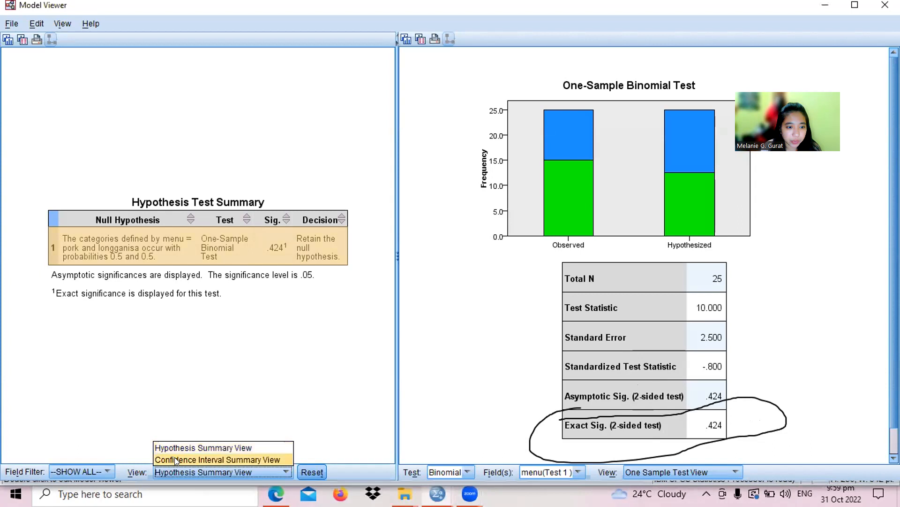
{"action": "left_click", "coordinate": [176, 459]}
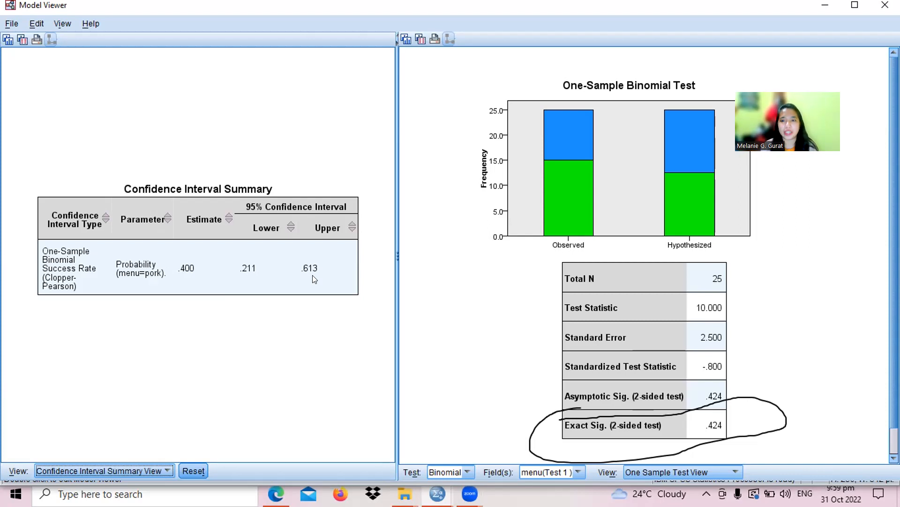
{"action": "left_click", "coordinate": [145, 470]}
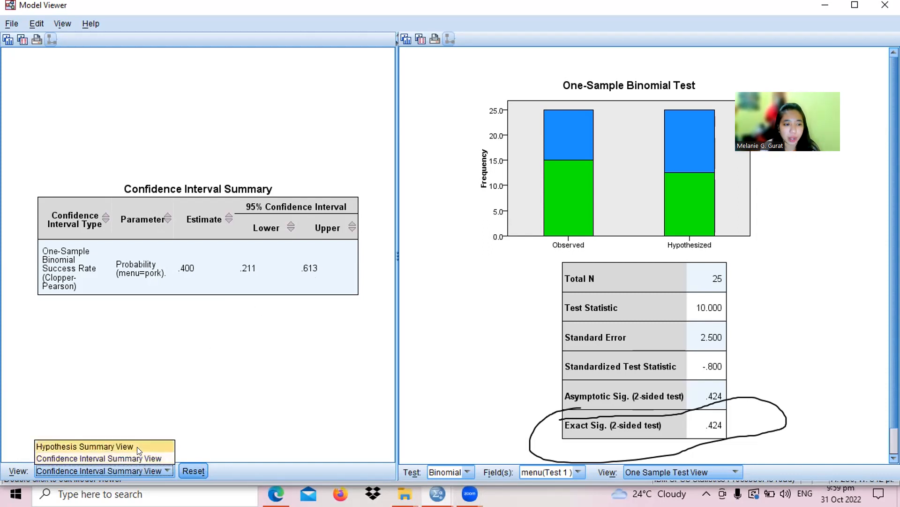
{"action": "left_click", "coordinate": [137, 446]}
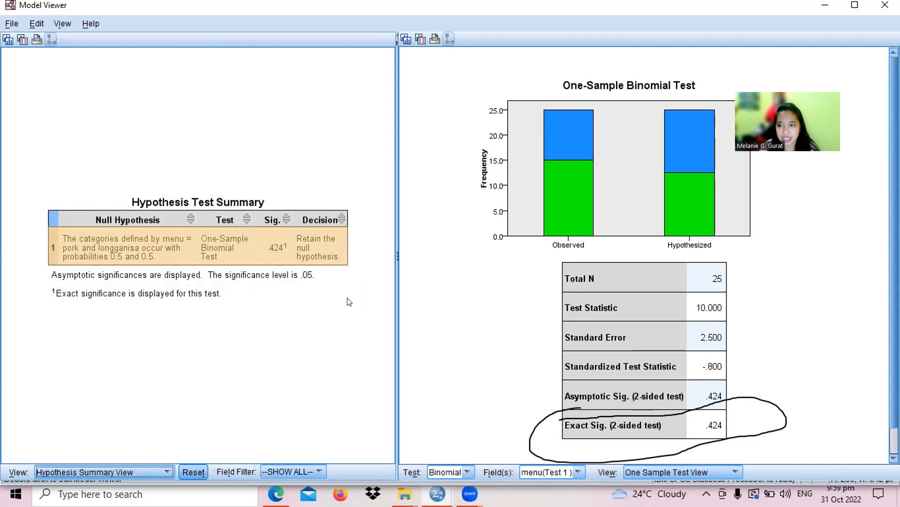